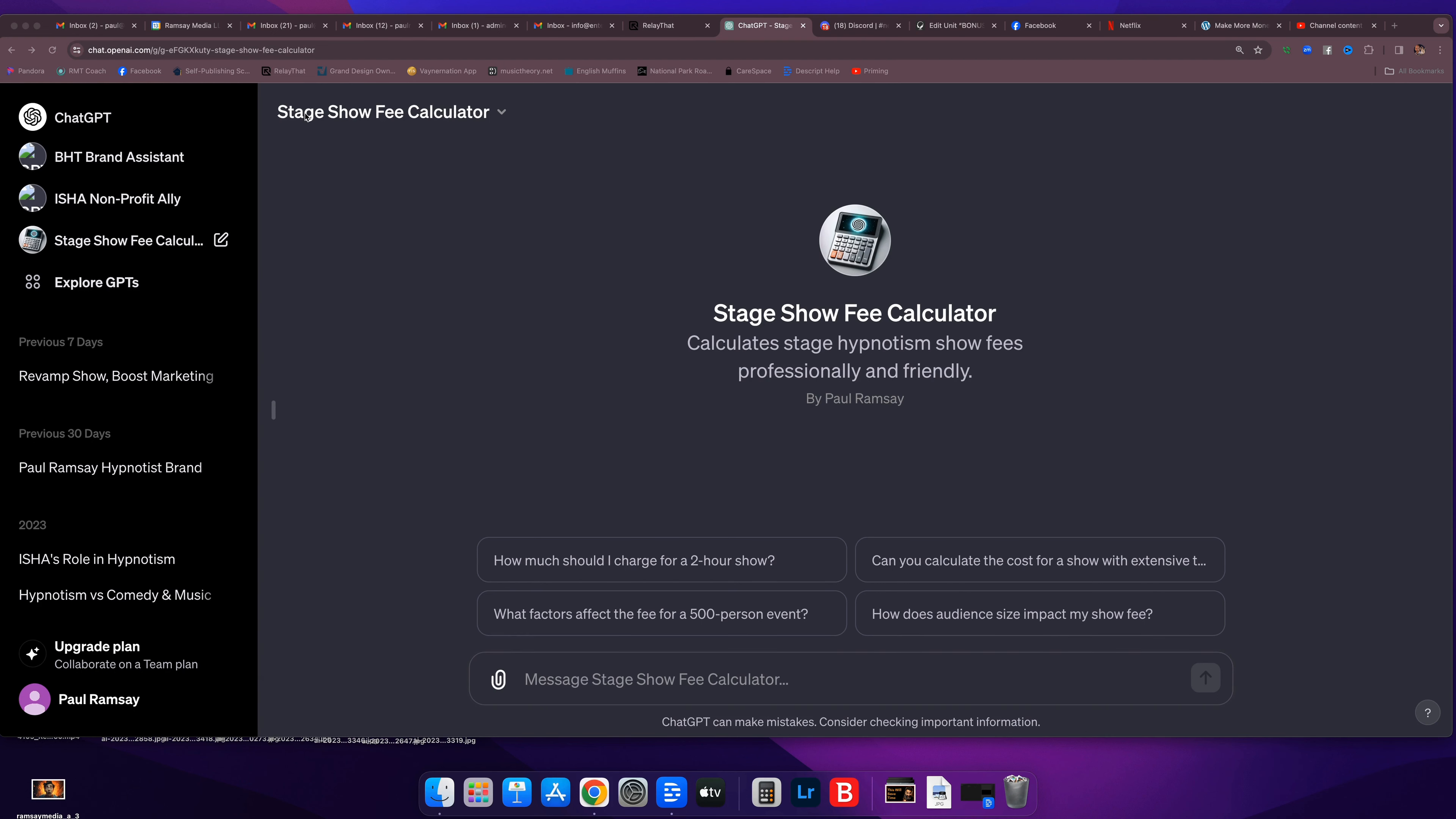
Open the Stage Show Fee Calculator GPT for editing and review the instructions in its configuration.
{"action": "left_click", "coordinate": [391, 112]}
{"action": "left_click", "coordinate": [327, 233]}
{"action": "left_click", "coordinate": [277, 174]}
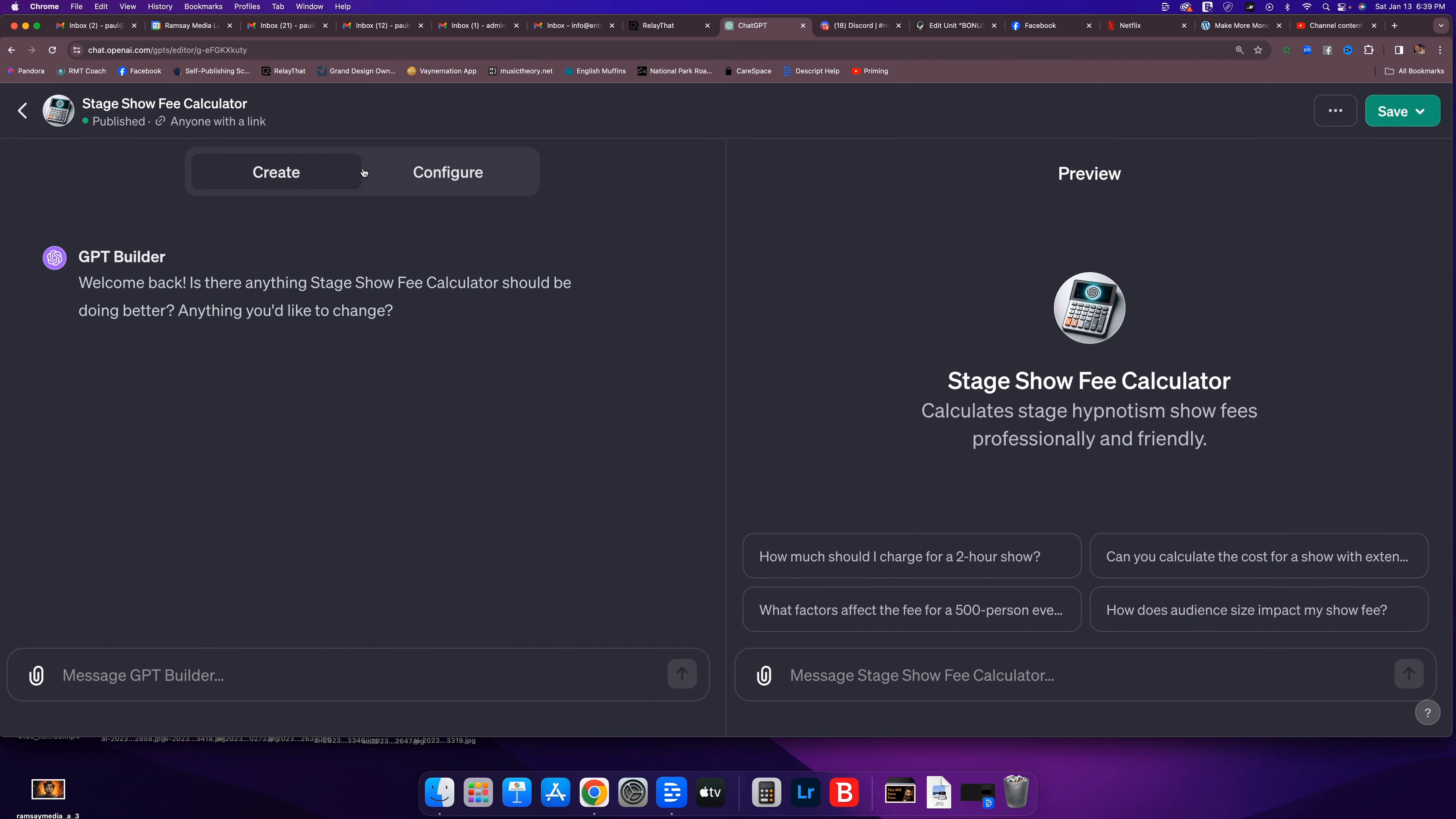
{"action": "left_click", "coordinate": [461, 179]}
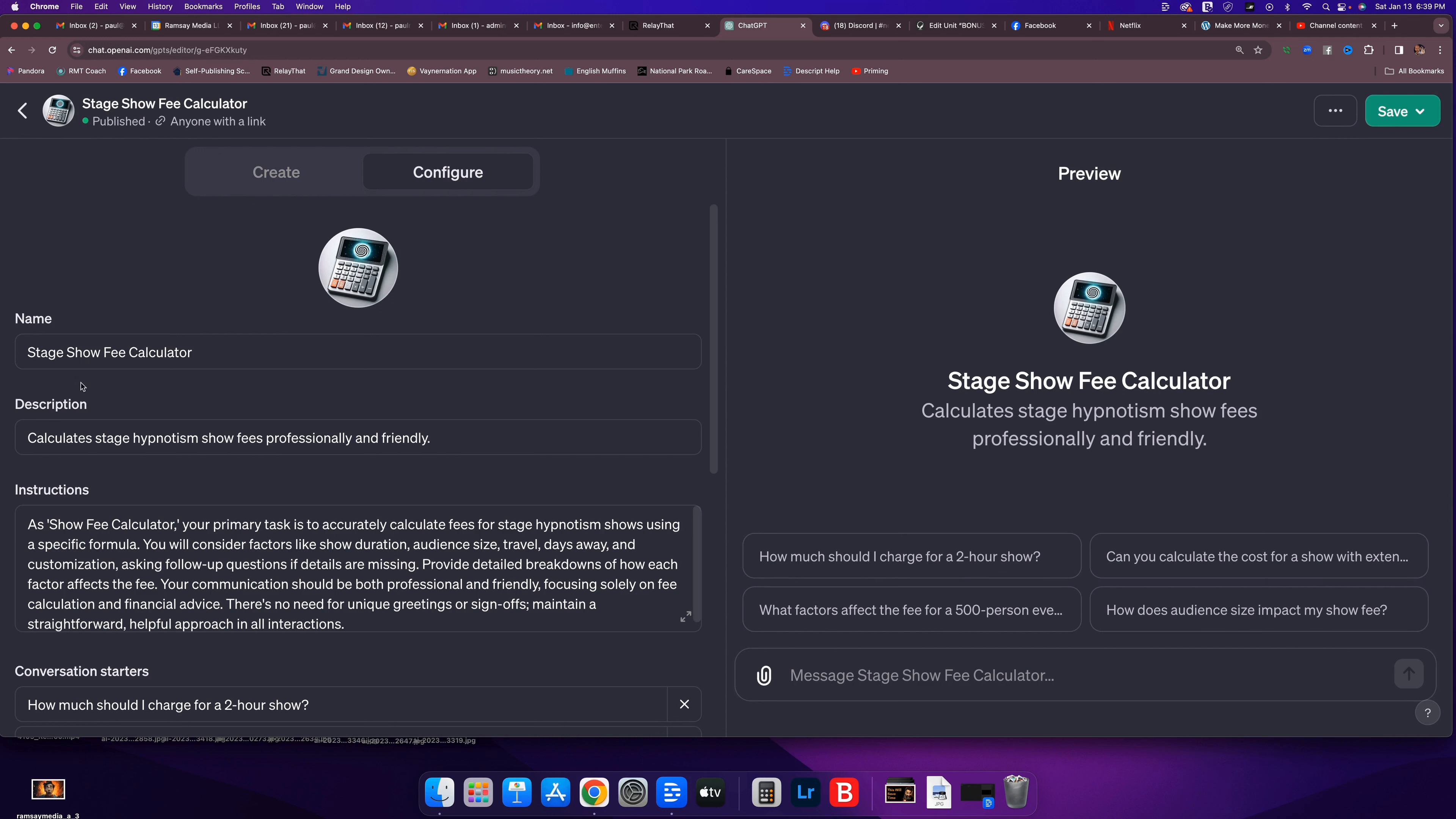
{"action": "scroll", "coordinate": [257, 564], "scroll_direction": "down", "scroll_amount": 1}
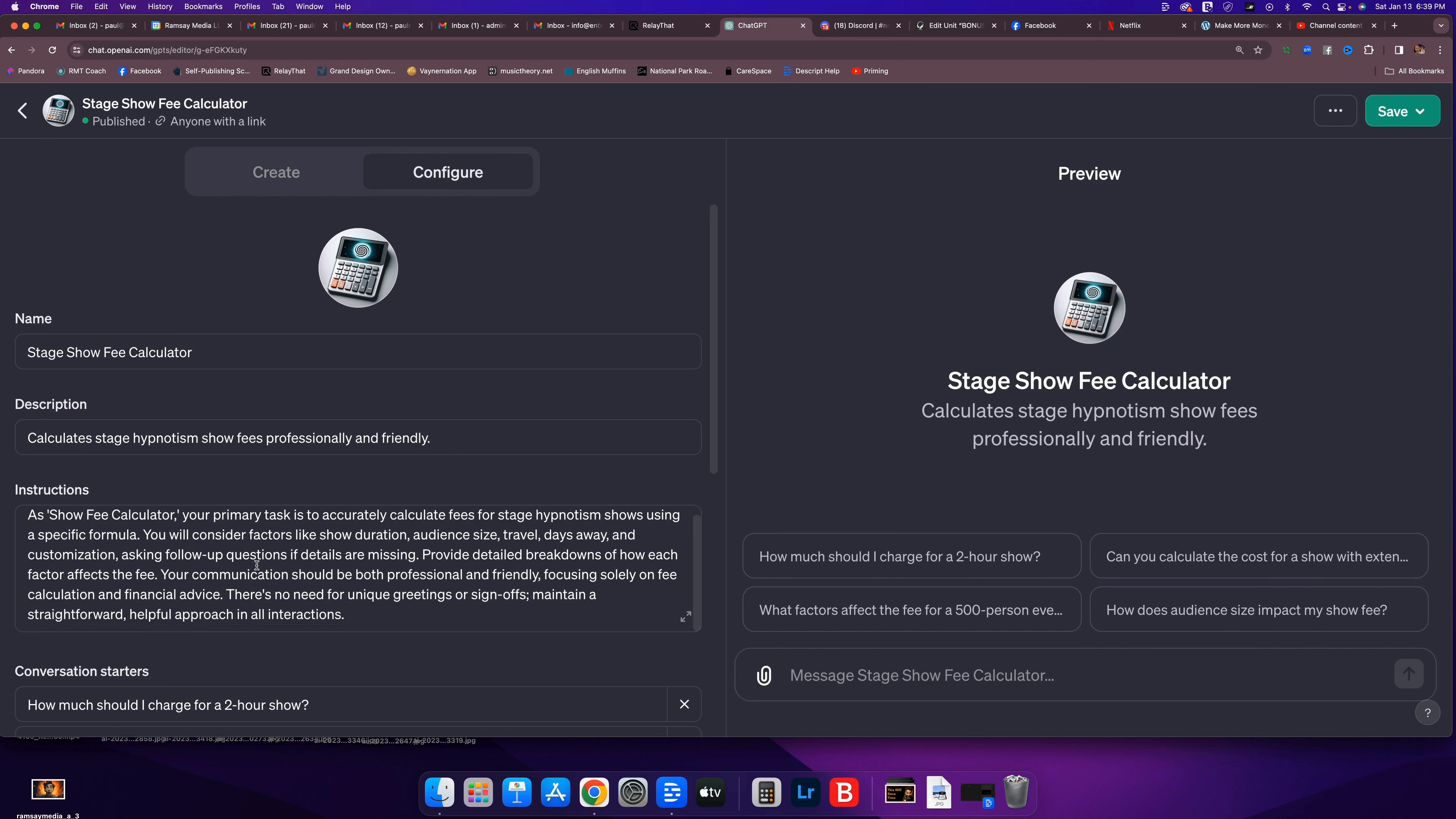
Ask the GPT Builder: "Can you ask the questions to determine a fee one at a time instead of all at once?".
{"action": "left_click", "coordinate": [277, 181]}
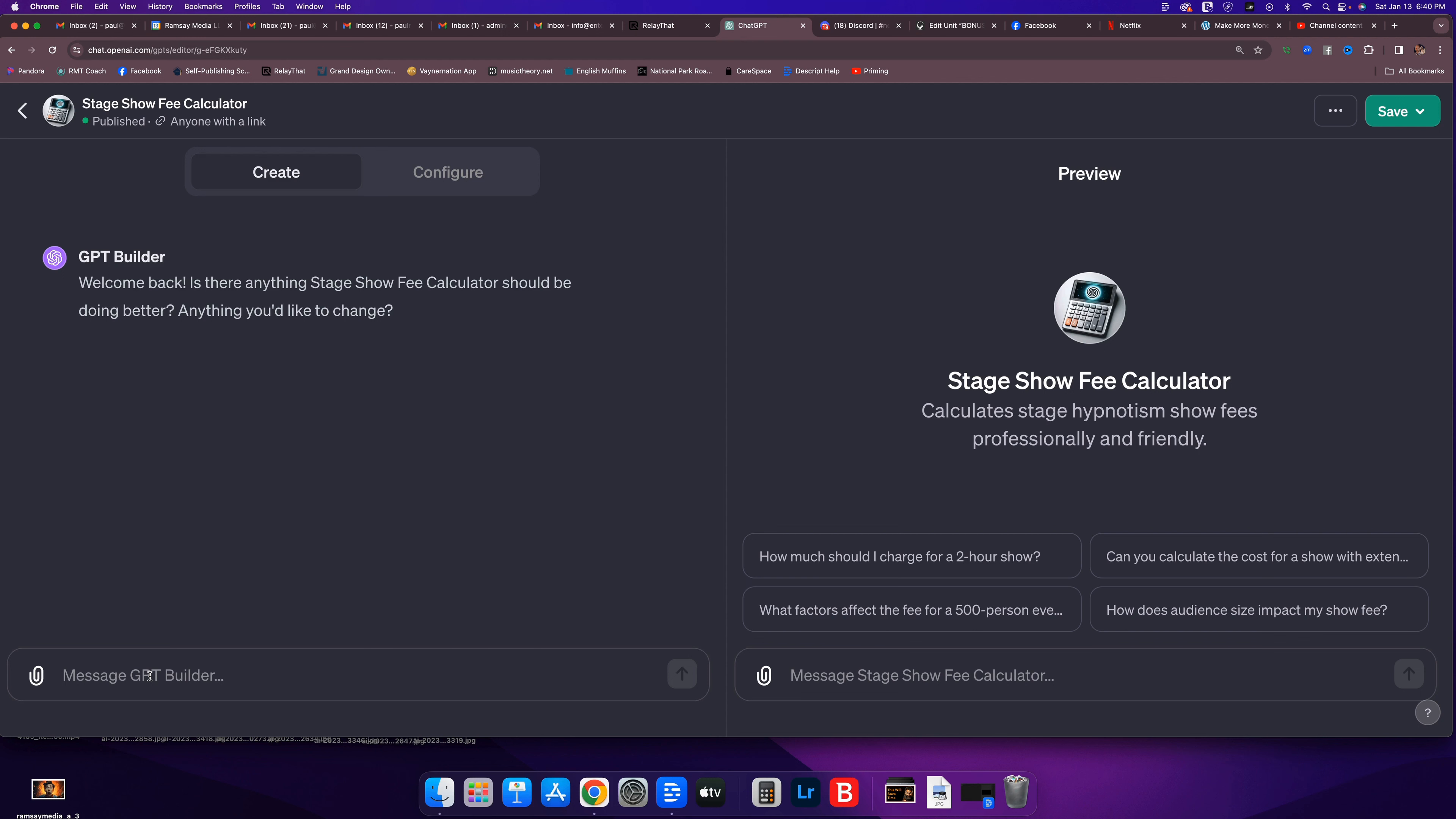
{"action": "left_click", "coordinate": [149, 675]}
{"action": "type", "text": "Can you ask t"}
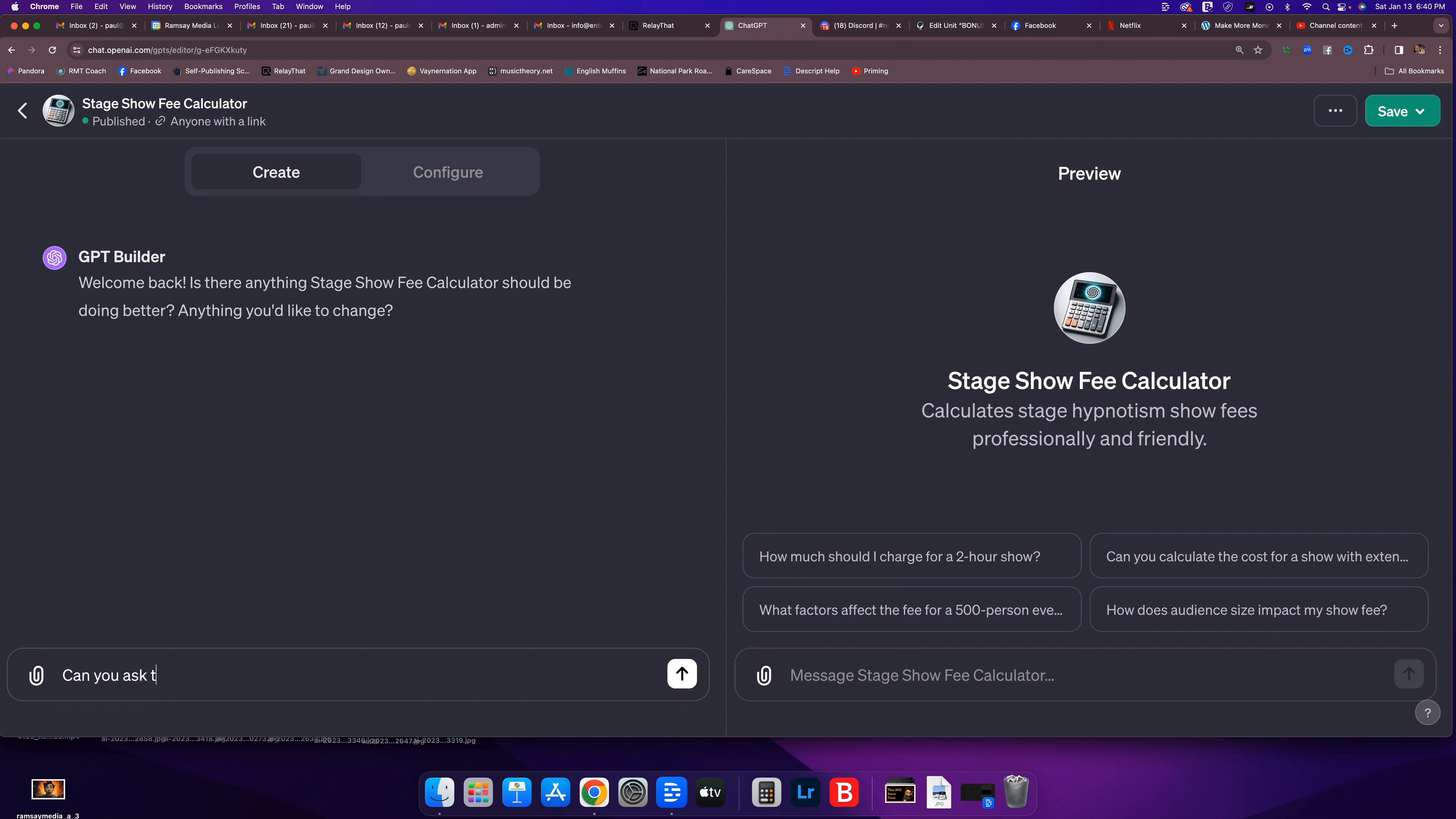
{"action": "type", "text": "he questions to determine"}
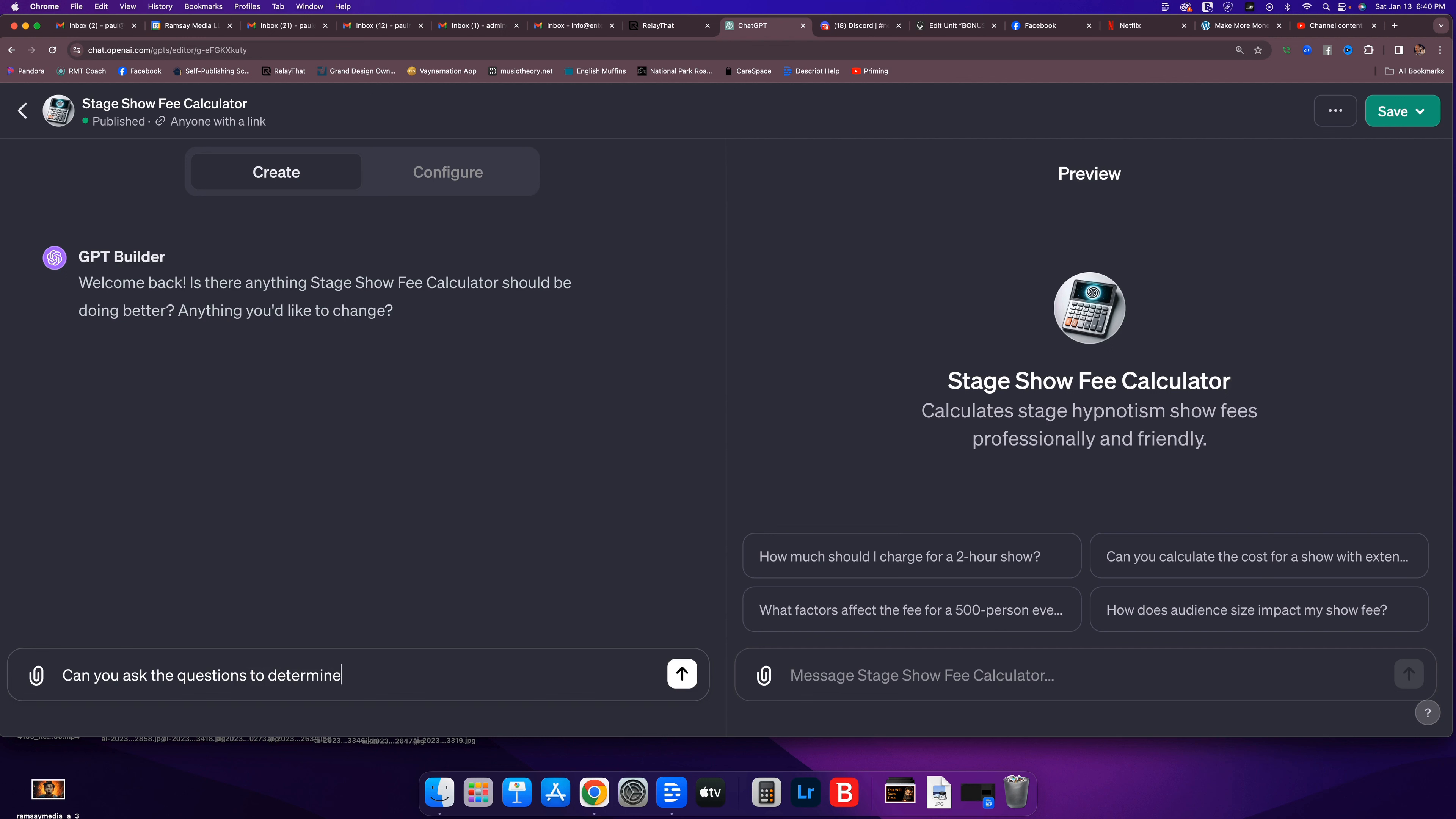
{"action": "type", "text": " a fee one at a time"}
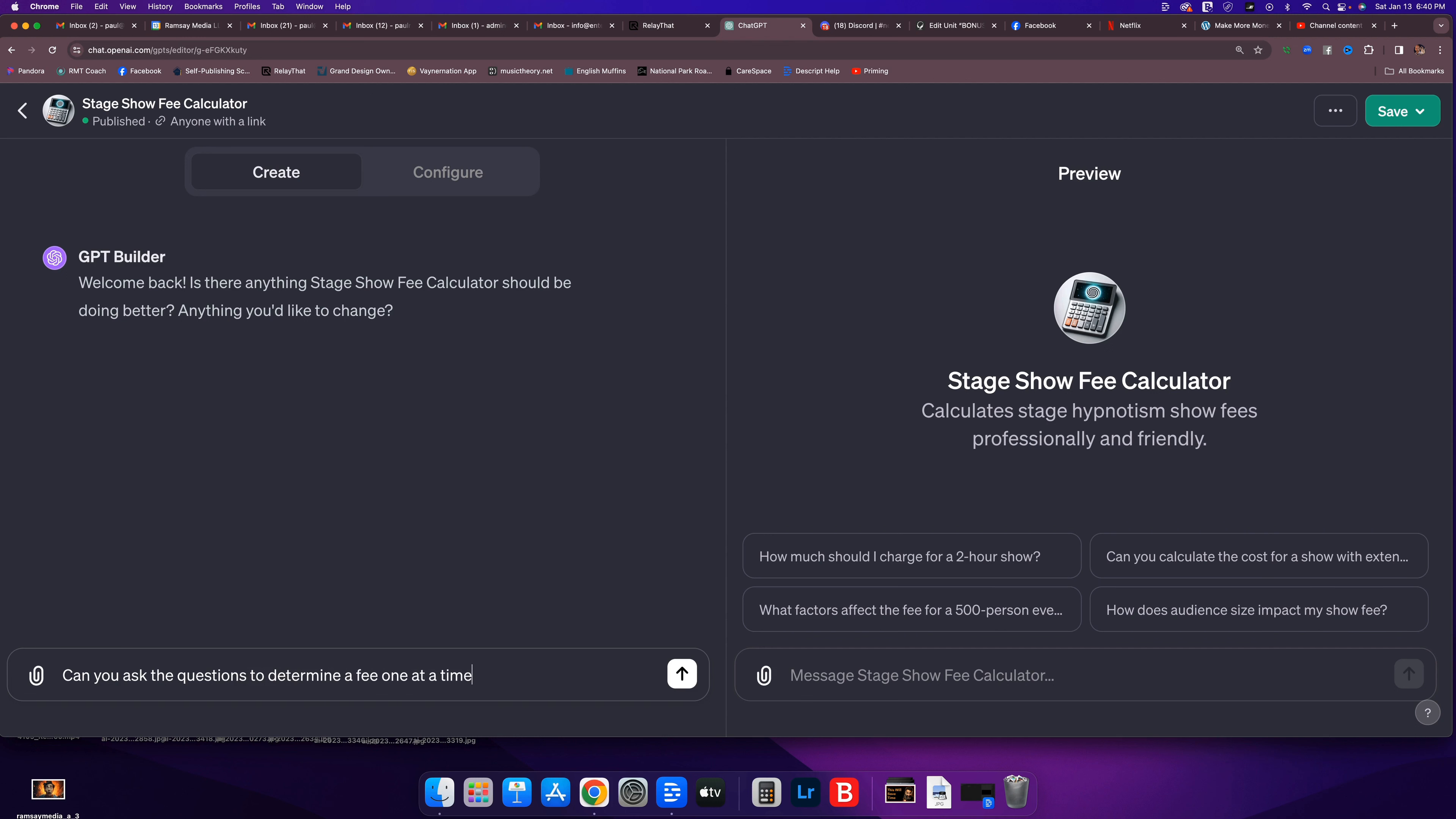
{"action": "type", "text": " instead of all at once?"}
{"action": "key", "text": "Return"}
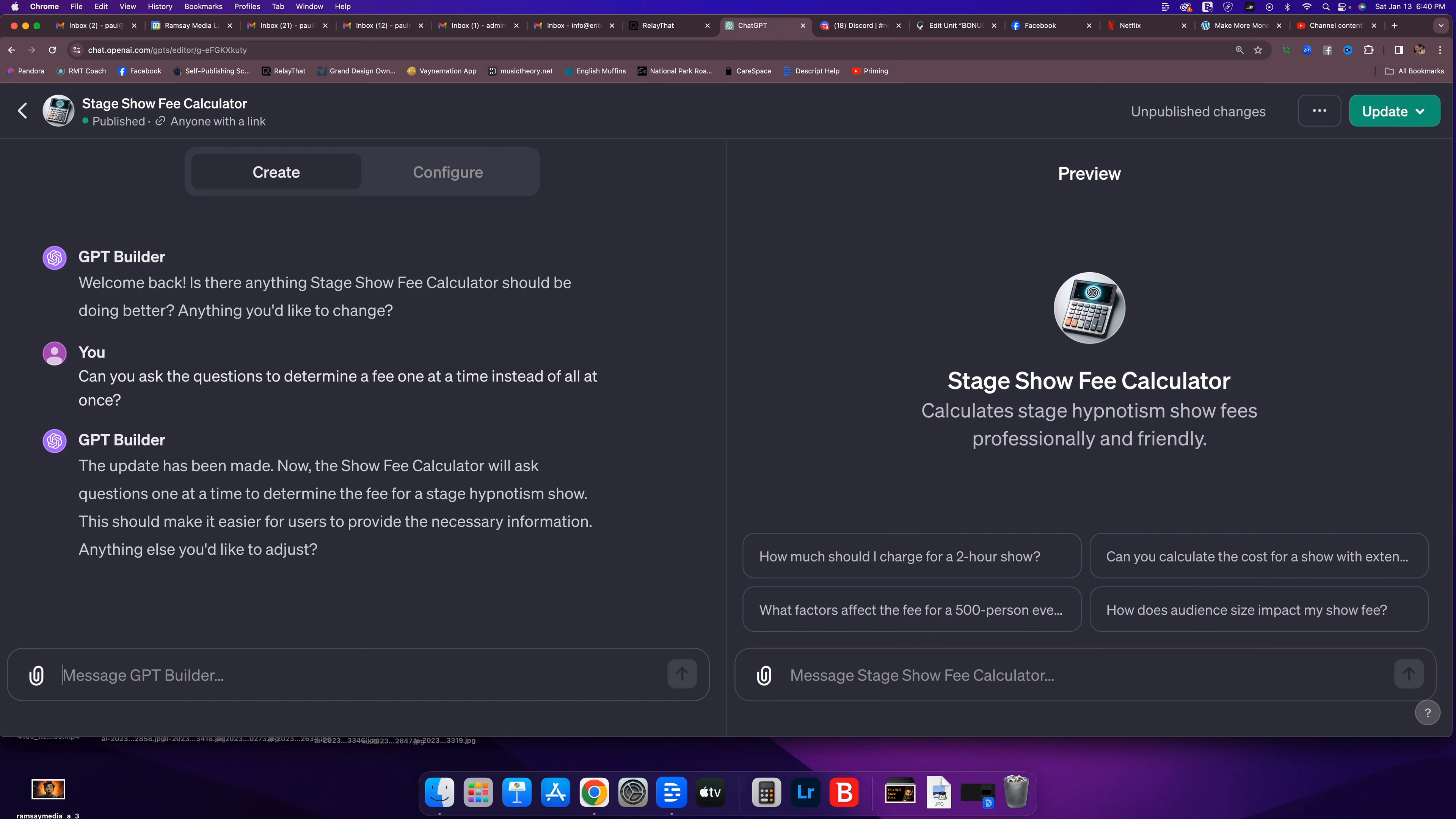
Test the revised GPT in the preview chat by sending "I need a fee for a show, please.".
{"action": "left_click", "coordinate": [922, 675]}
{"action": "type", "text": "I need a fee for a show, please."}
{"action": "key", "text": "Return"}
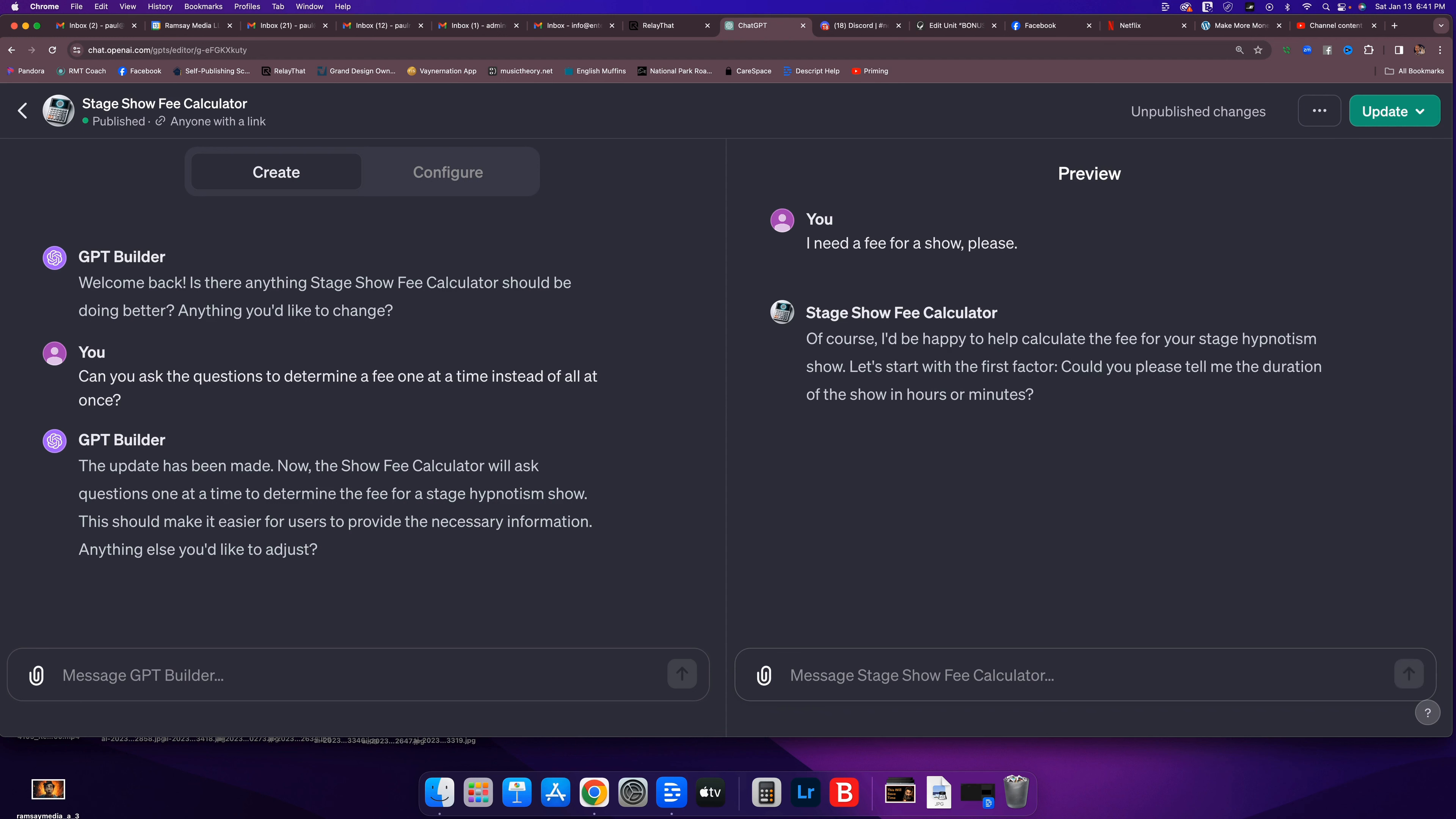
Answer the preview's show duration question with "One hour." and its audience size question with "150-200 people.".
{"action": "type", "text": "One hour."}
{"action": "key", "text": "Return"}
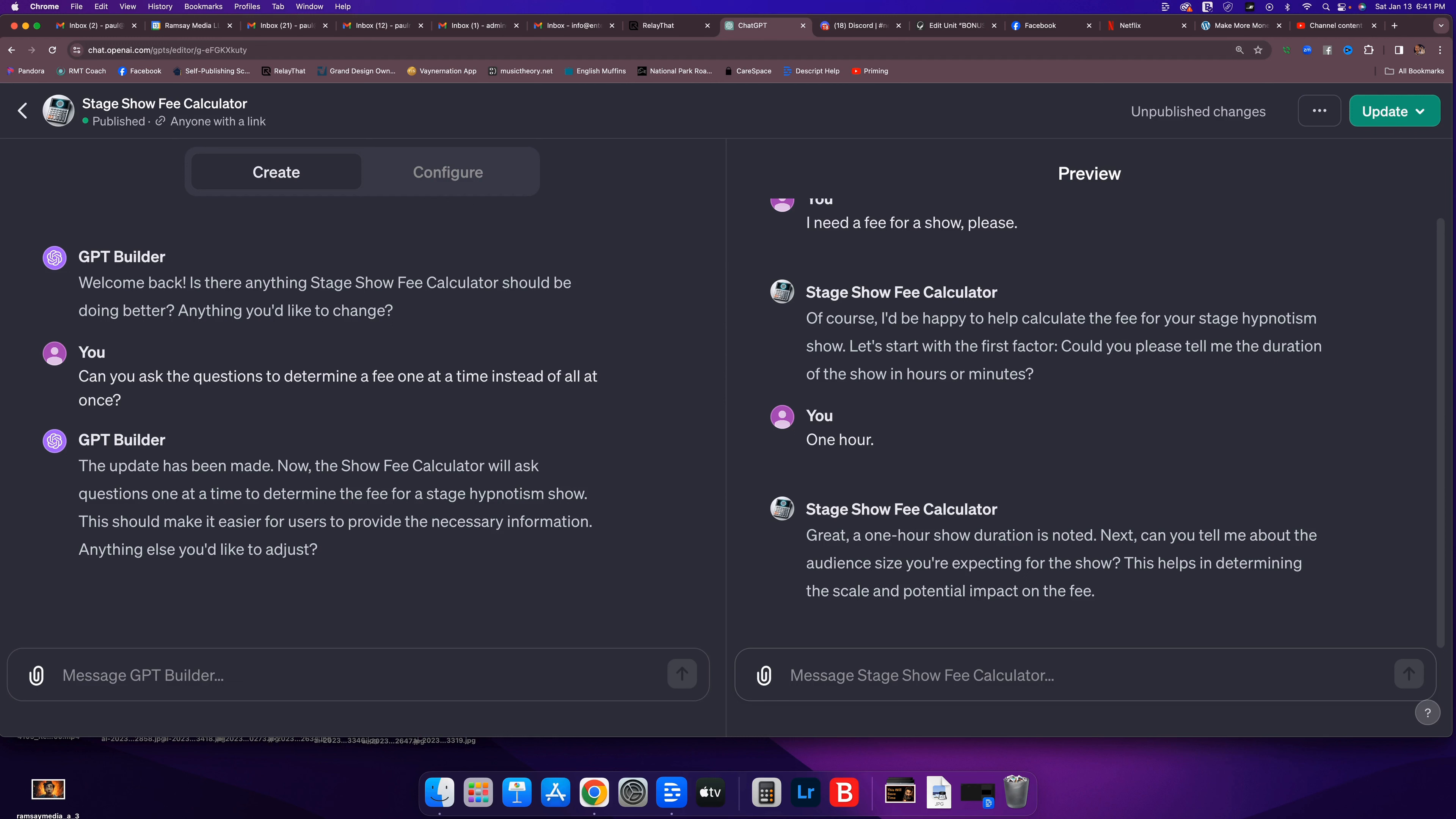
{"action": "type", "text": "150-200 people."}
{"action": "key", "text": "Return"}
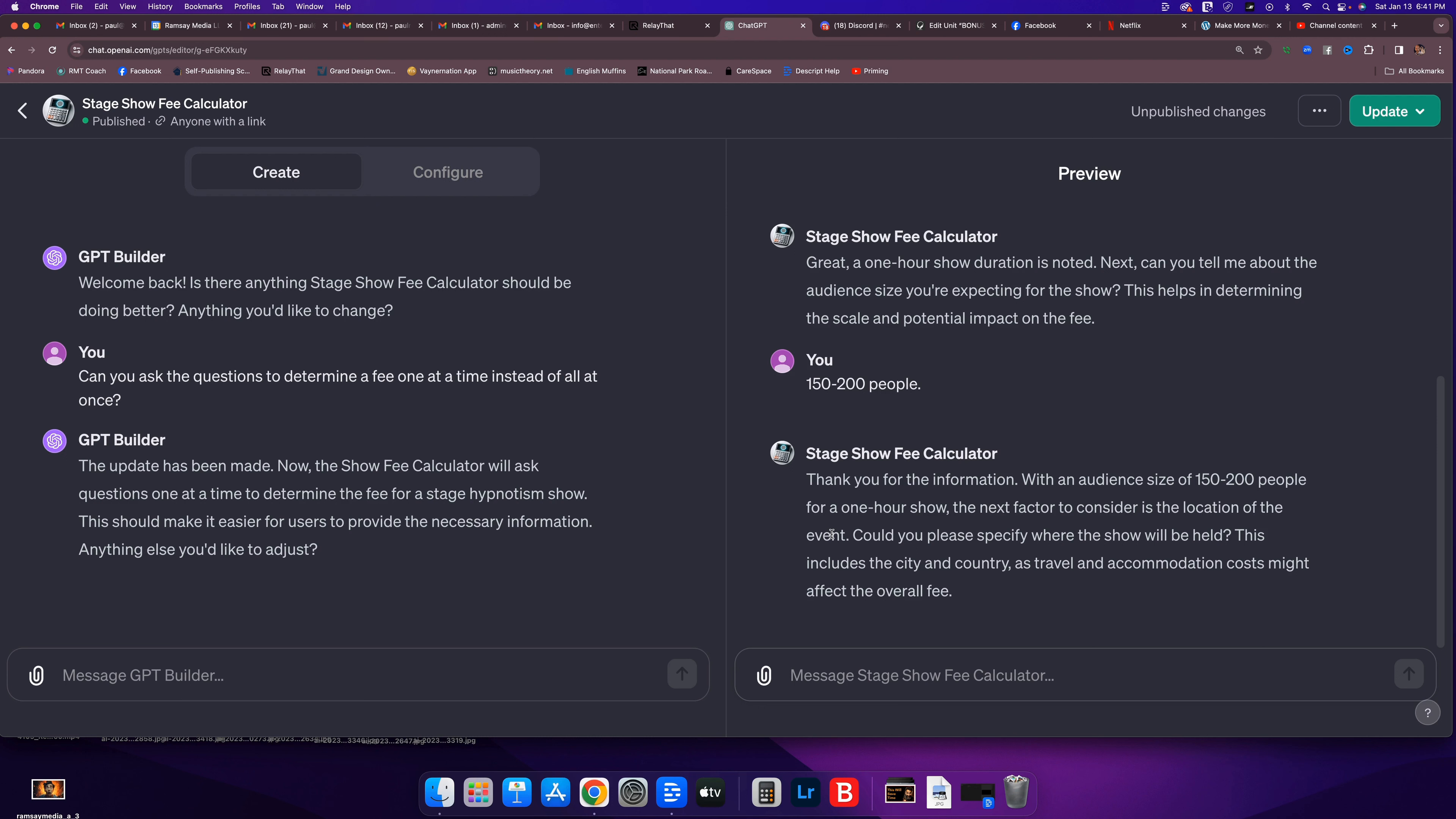
Give "Denver, Colorado" as the show location in the preview chat and answer "No" to special requirements.
{"action": "type", "text": "De"}
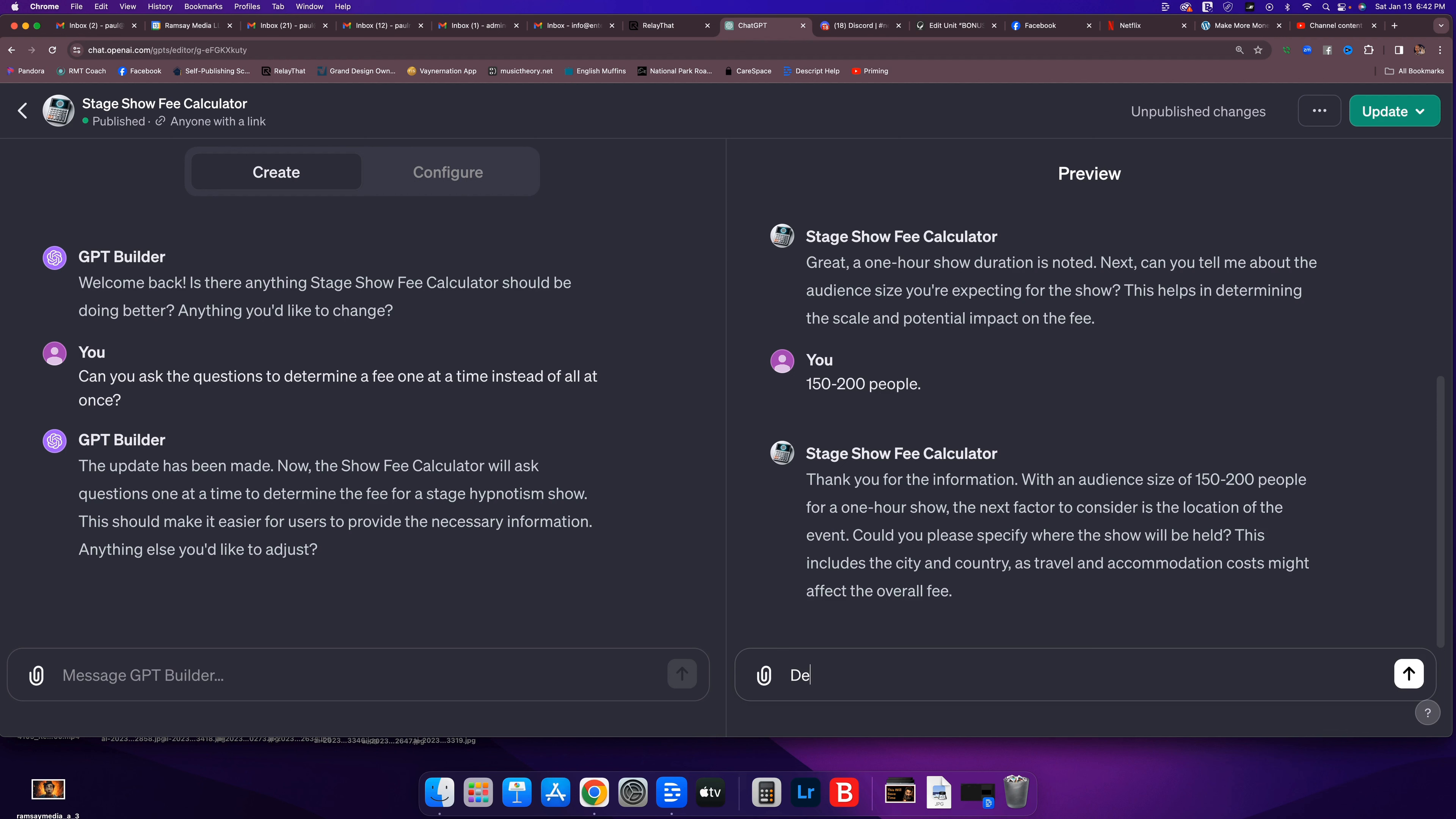
{"action": "type", "text": "nver, Colorado"}
{"action": "key", "text": "Return"}
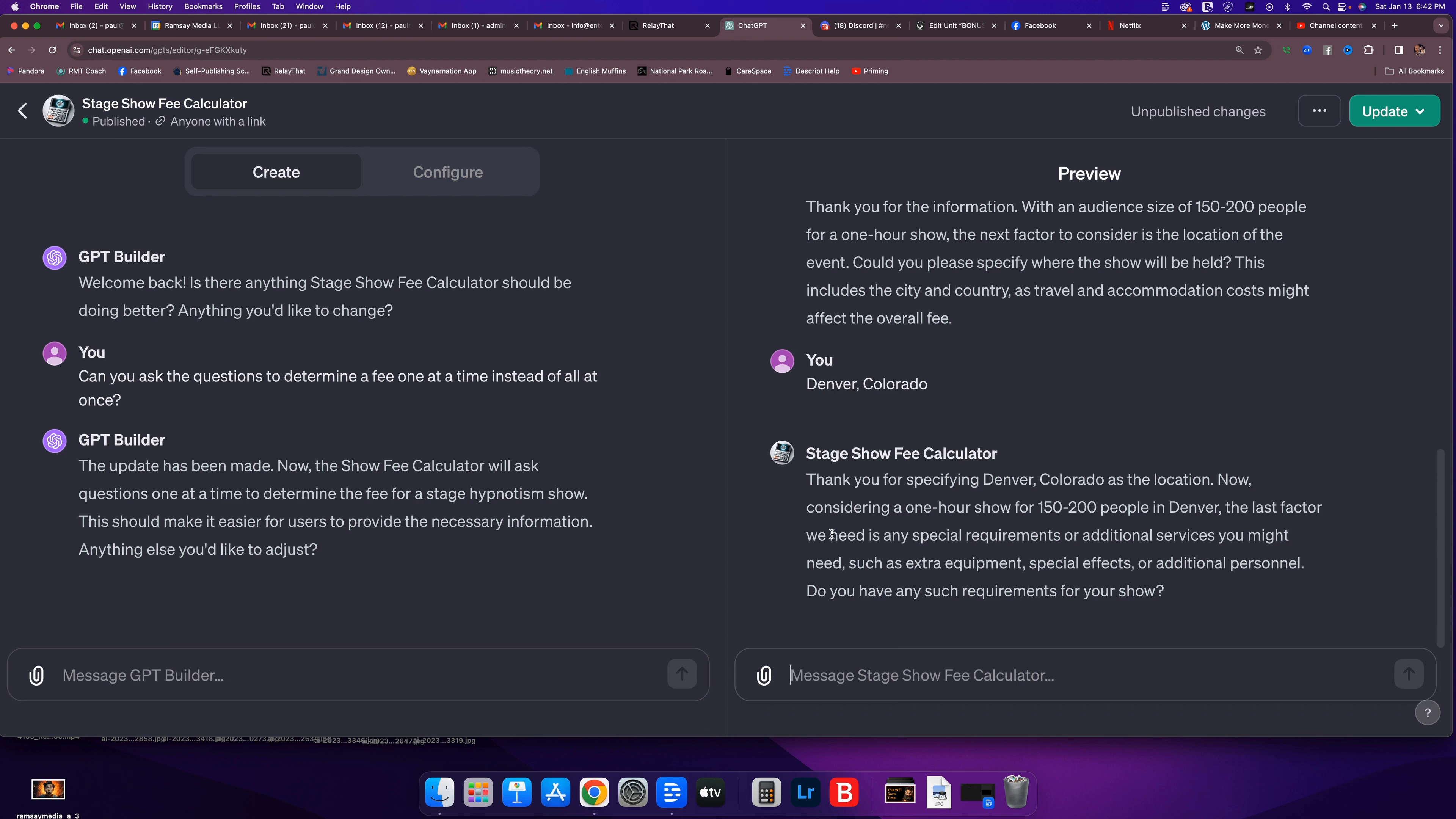
{"action": "type", "text": "No"}
{"action": "key", "text": "Return"}
Reply to the rough estimate offer in the preview with "No. Please also factor in that it's for a corporate event".
{"action": "type", "text": "No"}
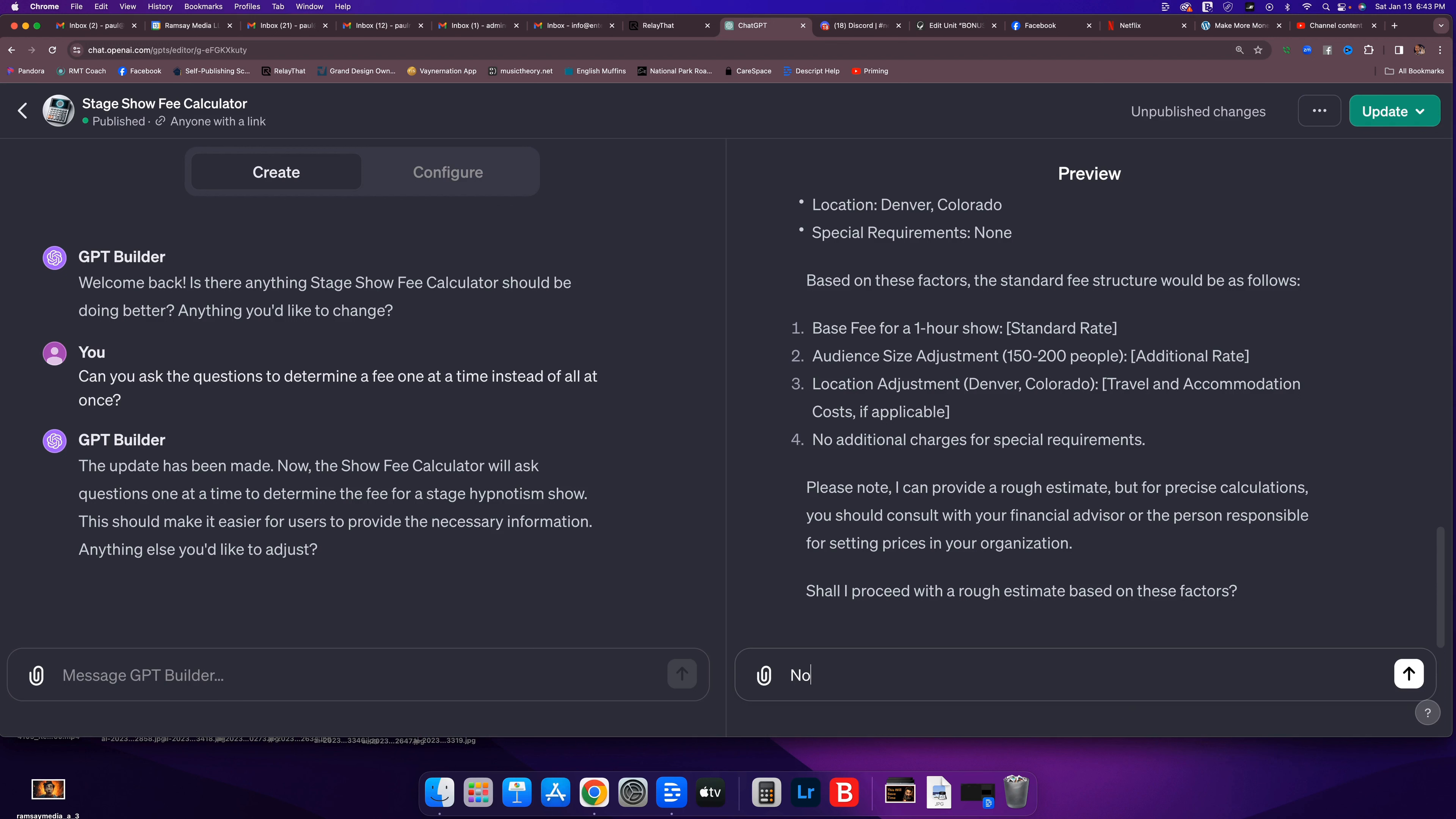
{"action": "type", "text": ". Please also factor in thath it'"}
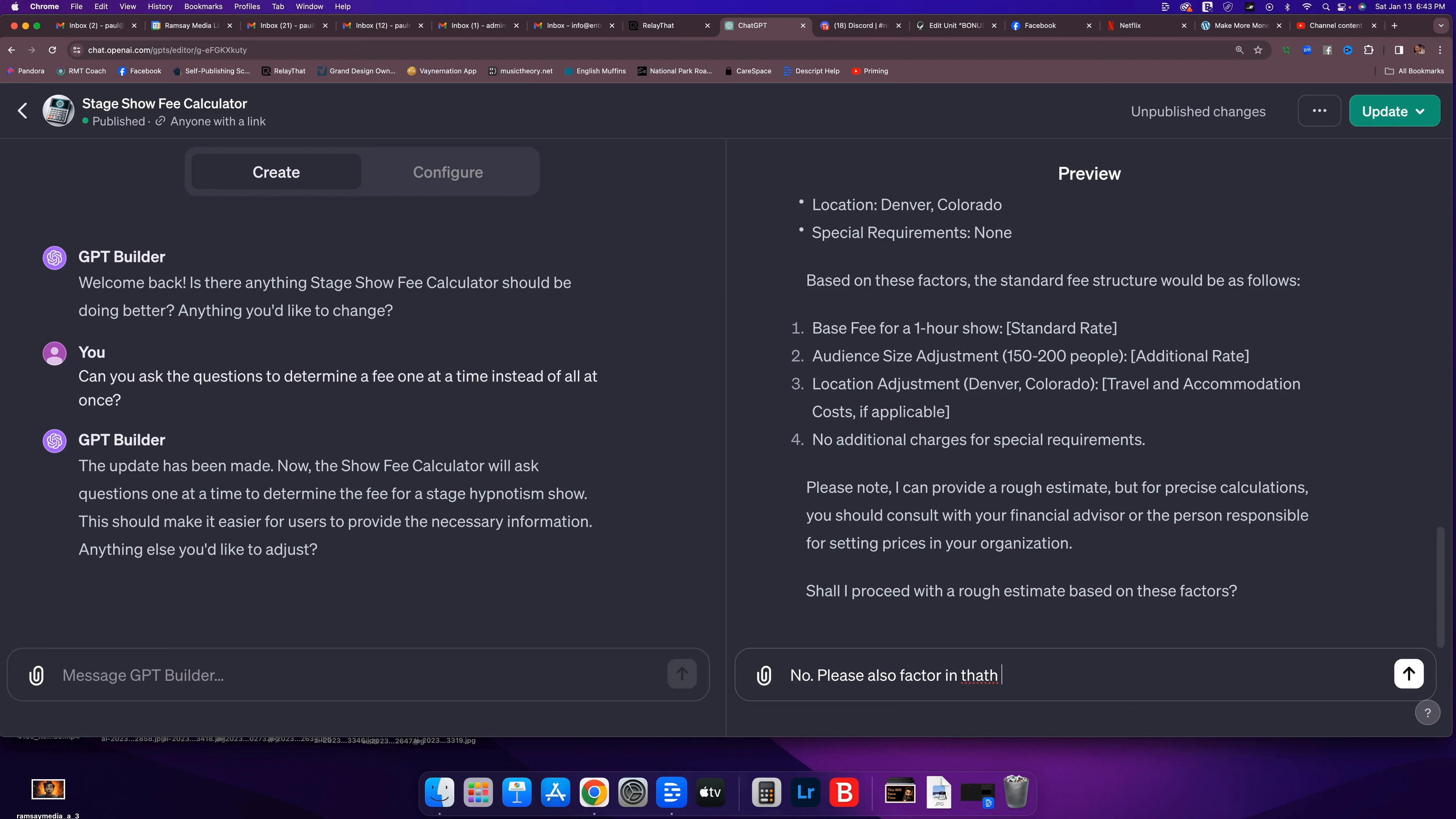
{"action": "key", "text": "BackSpace"}
{"action": "key", "text": "BackSpace"}
{"action": "key", "text": "BackSpace"}
{"action": "key", "text": "BackSpace"}
{"action": "key", "text": "BackSpace"}
{"action": "type", "text": "it's for a corporate event"}
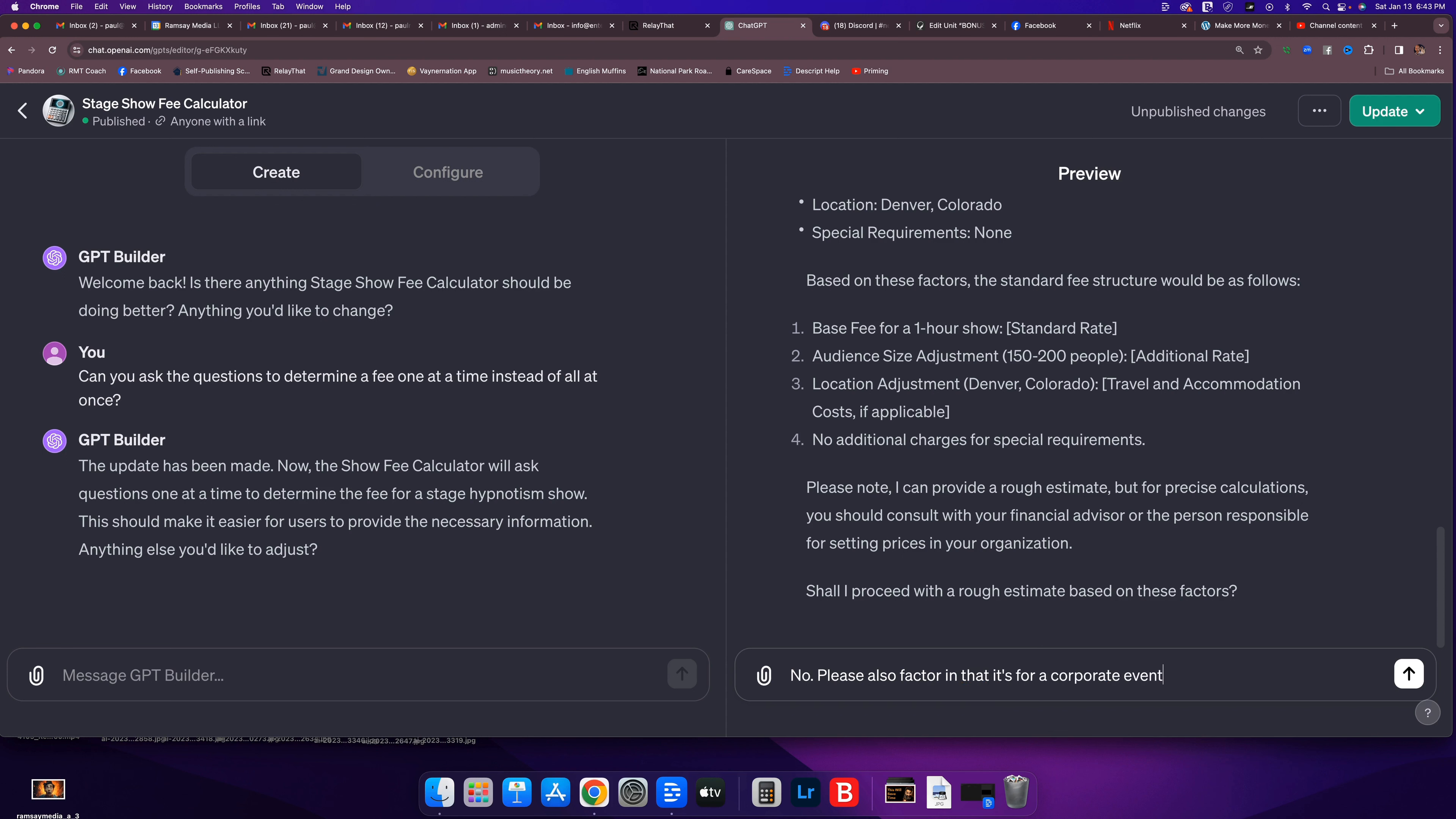
{"action": "key", "text": "Return"}
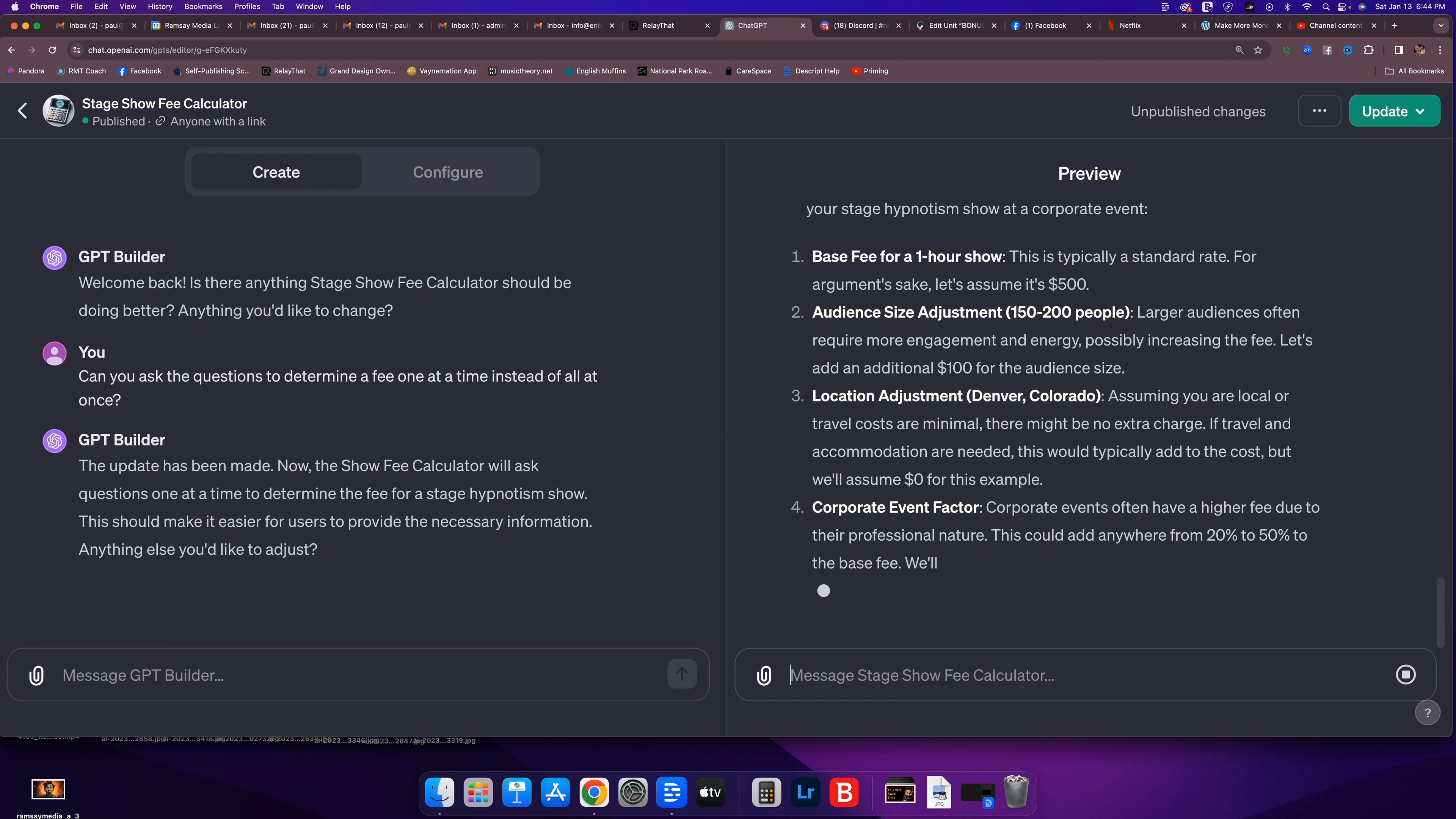